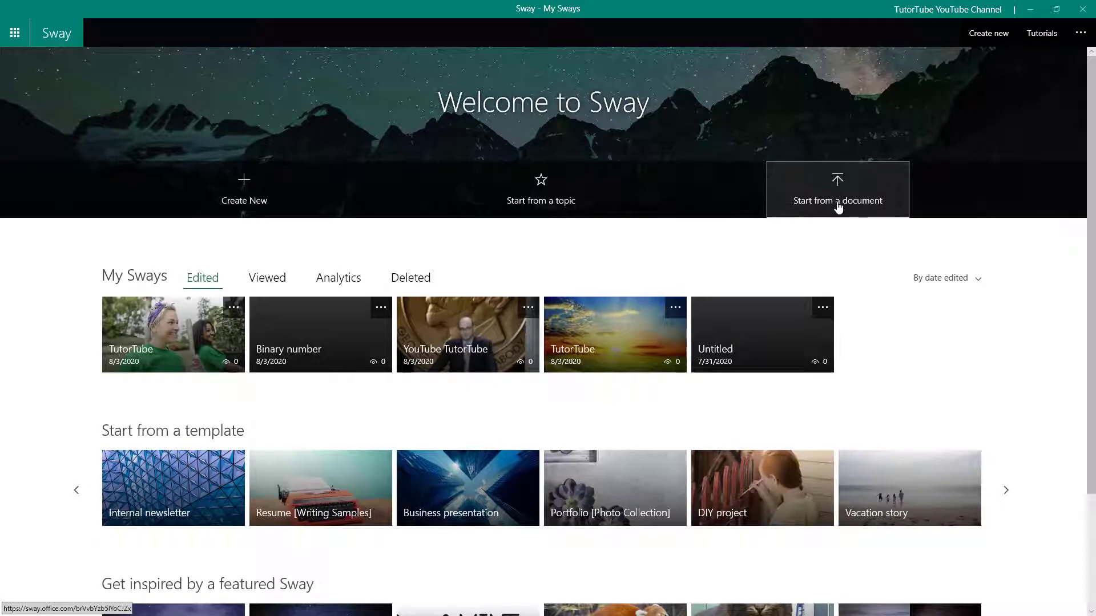
# Create a new Sway from the Report.docx document stored in the Desktop folder
pyautogui.click(842, 204)
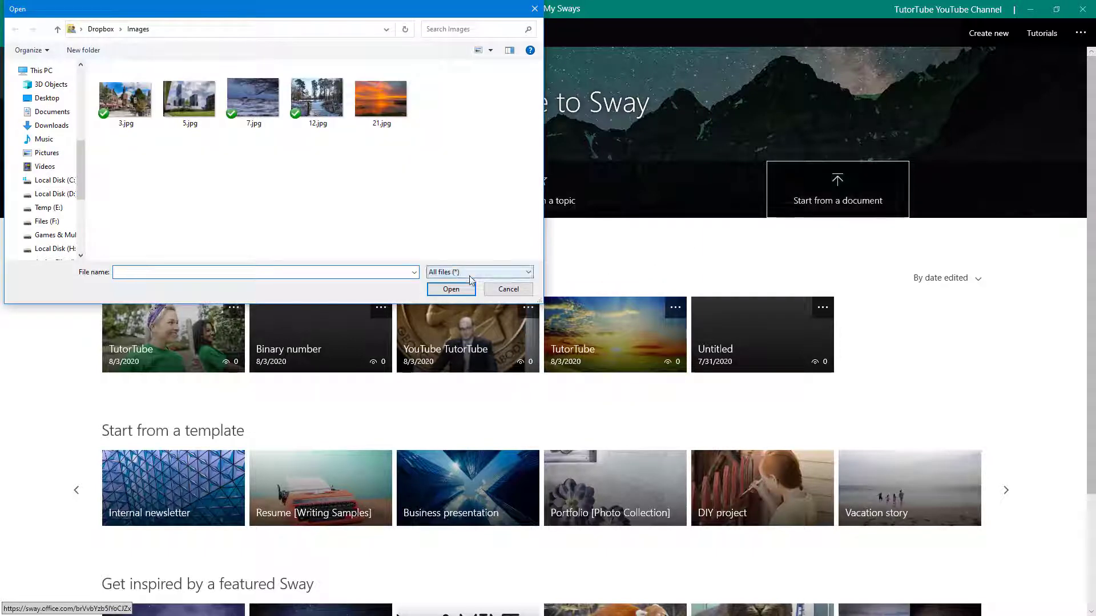
pyautogui.click(469, 274)
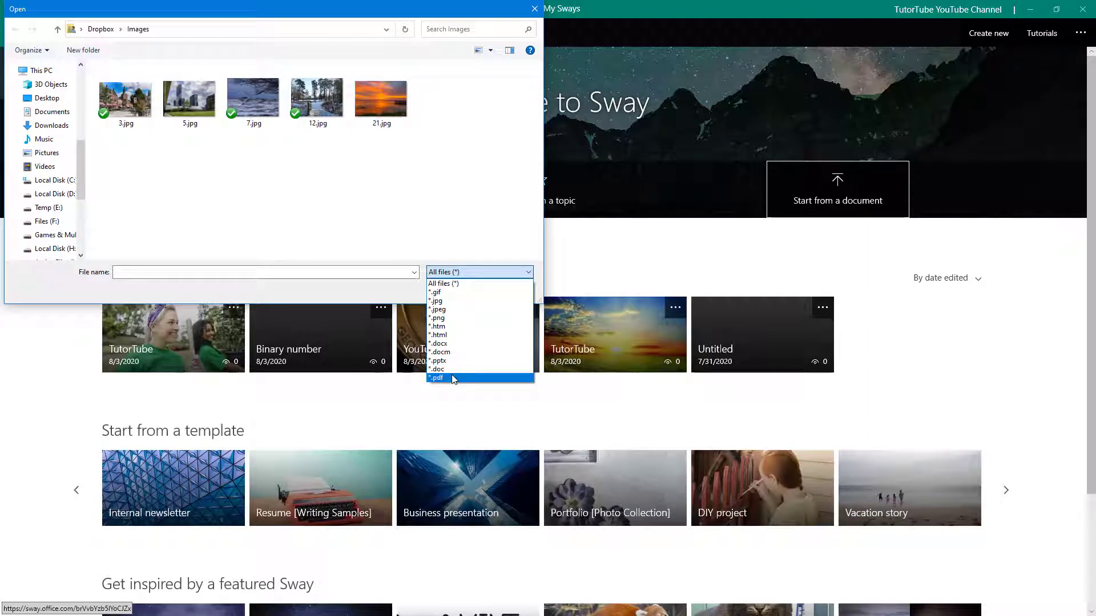
pyautogui.click(47, 98)
pyautogui.click(46, 98)
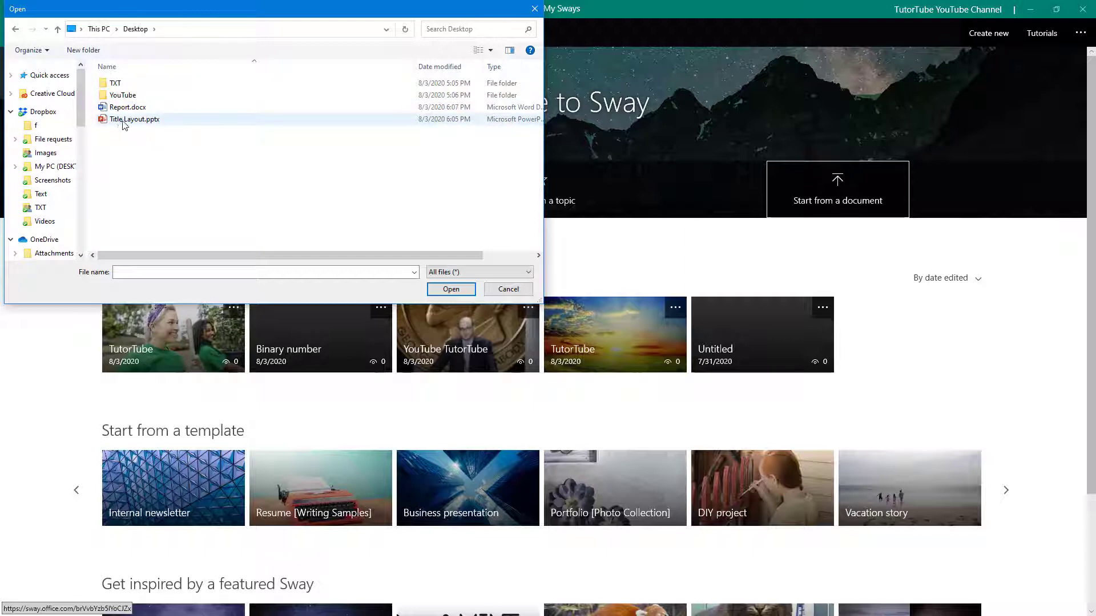
pyautogui.click(128, 107)
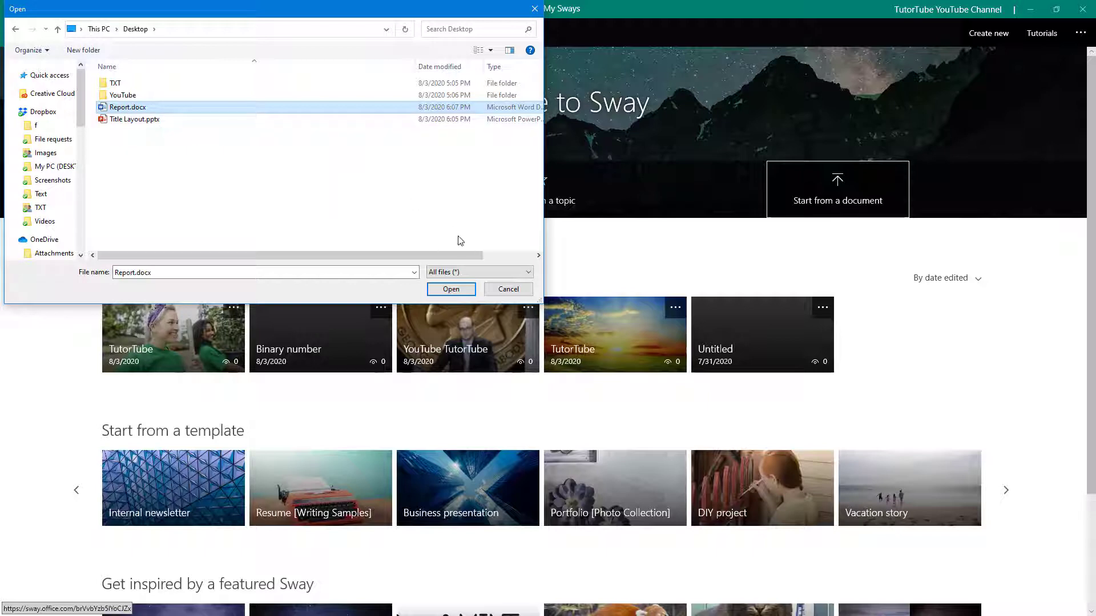
pyautogui.click(463, 290)
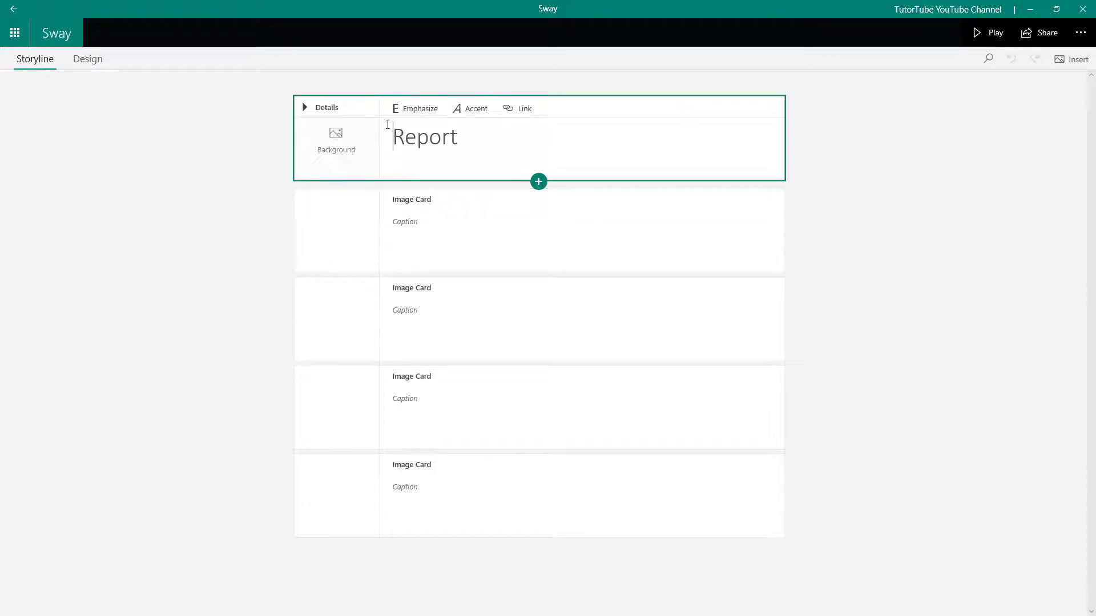
pyautogui.click(908, 163)
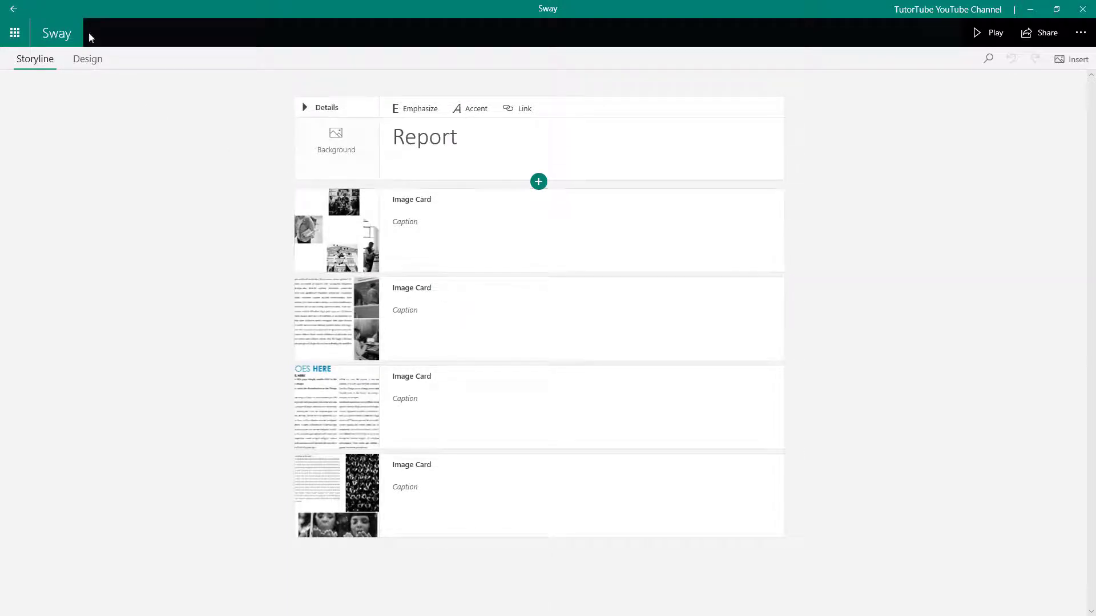
# Examine the design preview of the Report Sway from beginning to end, checking its imported pages and images
pyautogui.click(87, 61)
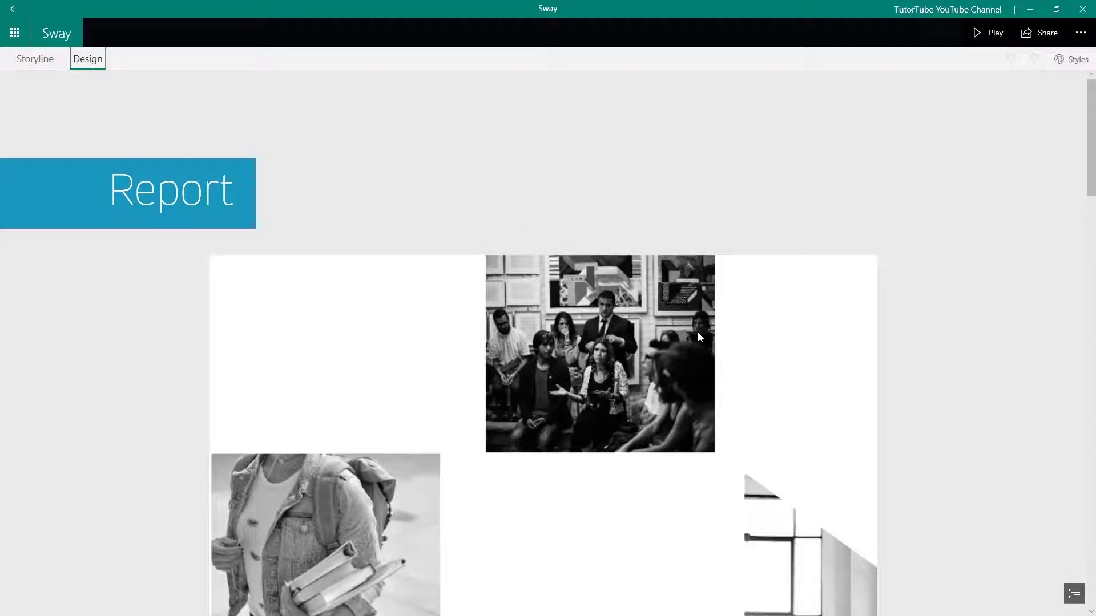
pyautogui.scroll(-5, 697, 331)
pyautogui.scroll(5, 696, 334)
pyautogui.scroll(-5, 695, 330)
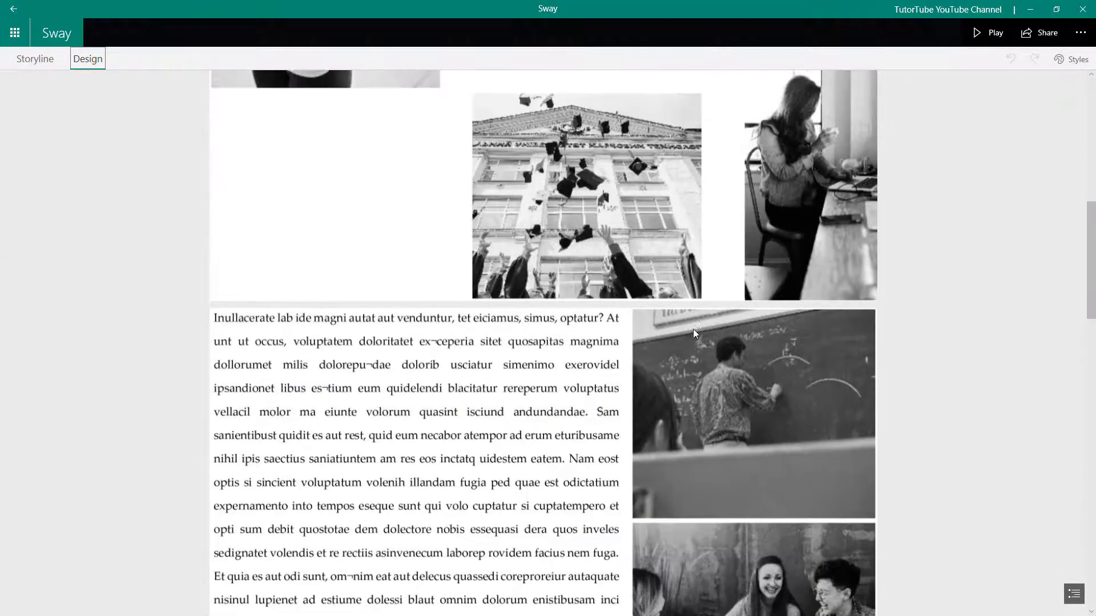
pyautogui.scroll(-5, 479, 366)
pyautogui.scroll(-7, 478, 364)
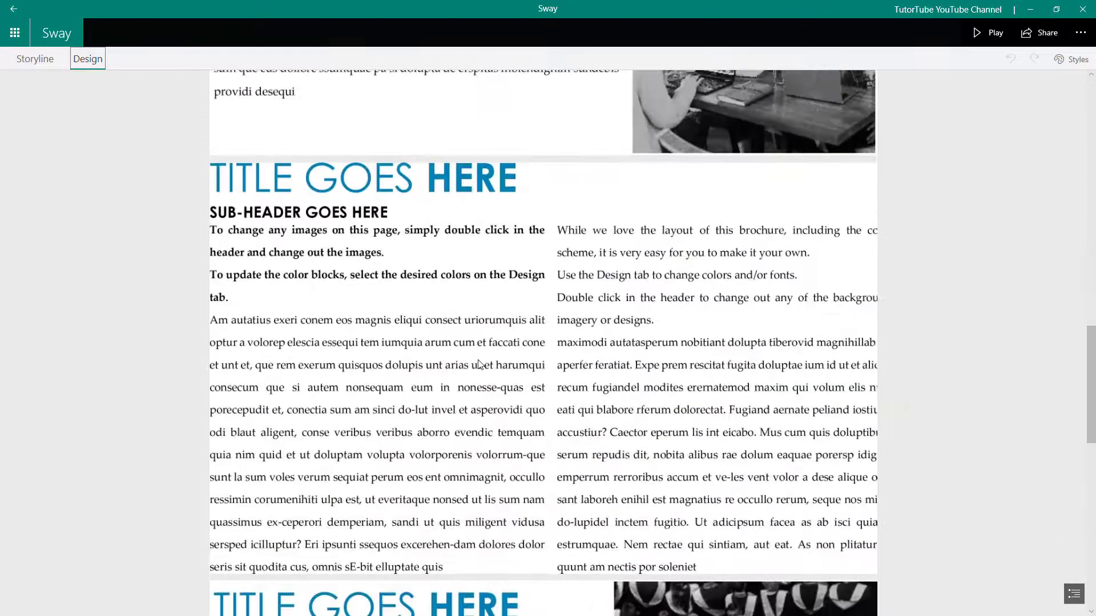
pyautogui.scroll(15, 594, 378)
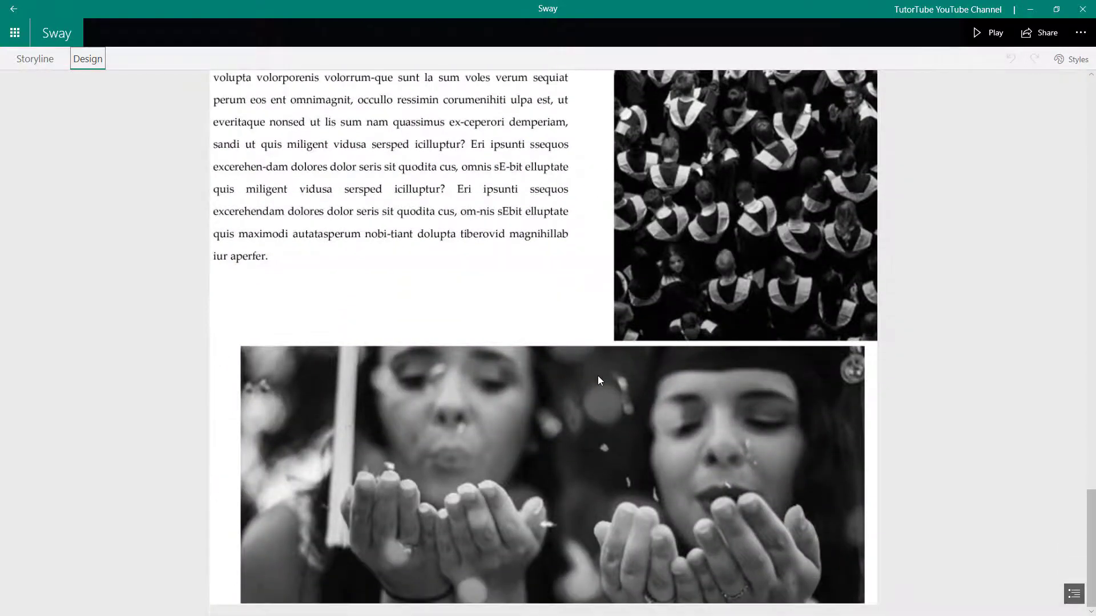
pyautogui.scroll(-10, 621, 383)
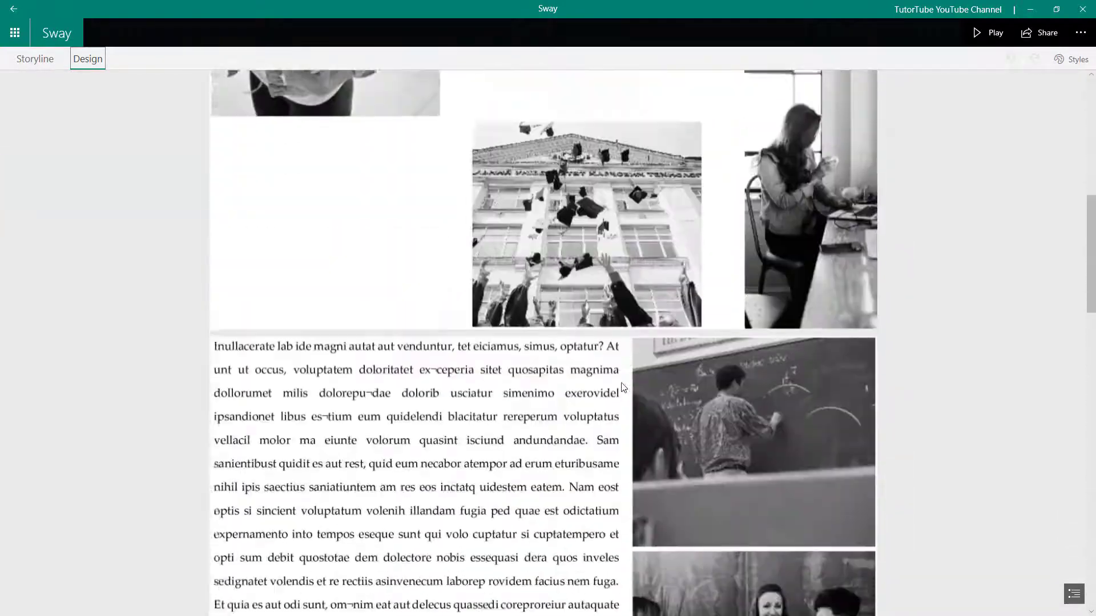
pyautogui.scroll(9, 618, 384)
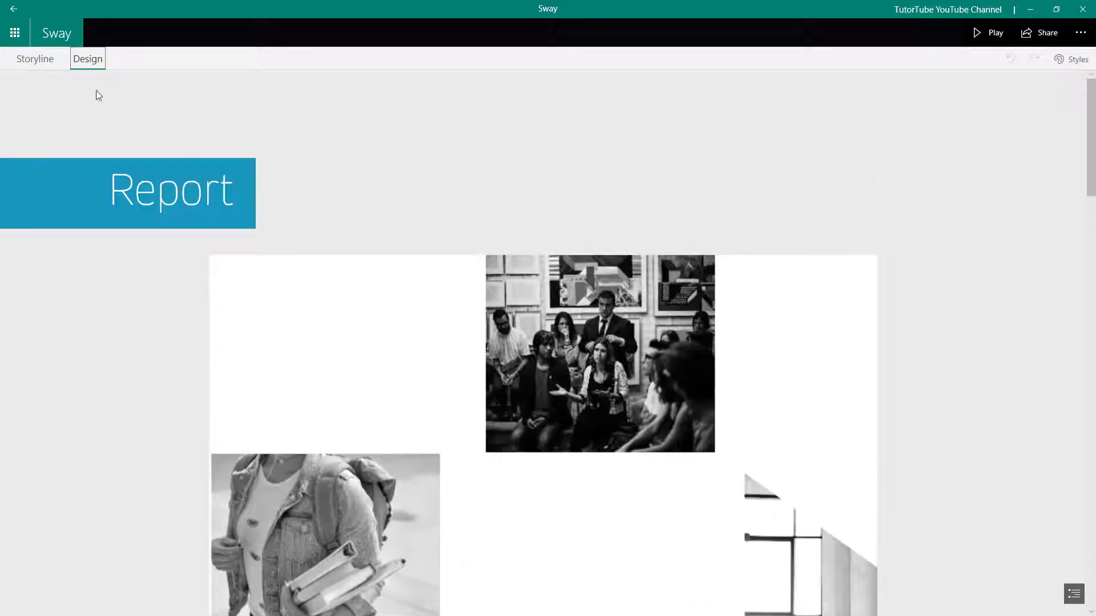
# Return to the Sway home page and create another Sway from the Title Layout.pptx presentation on the Desktop
pyautogui.click(57, 39)
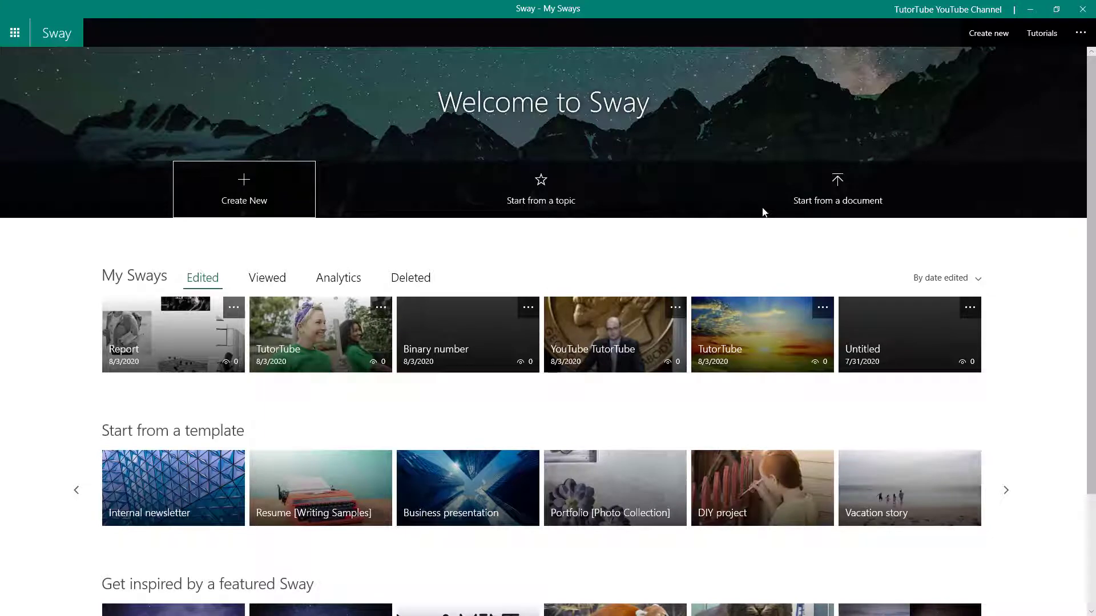
pyautogui.click(826, 209)
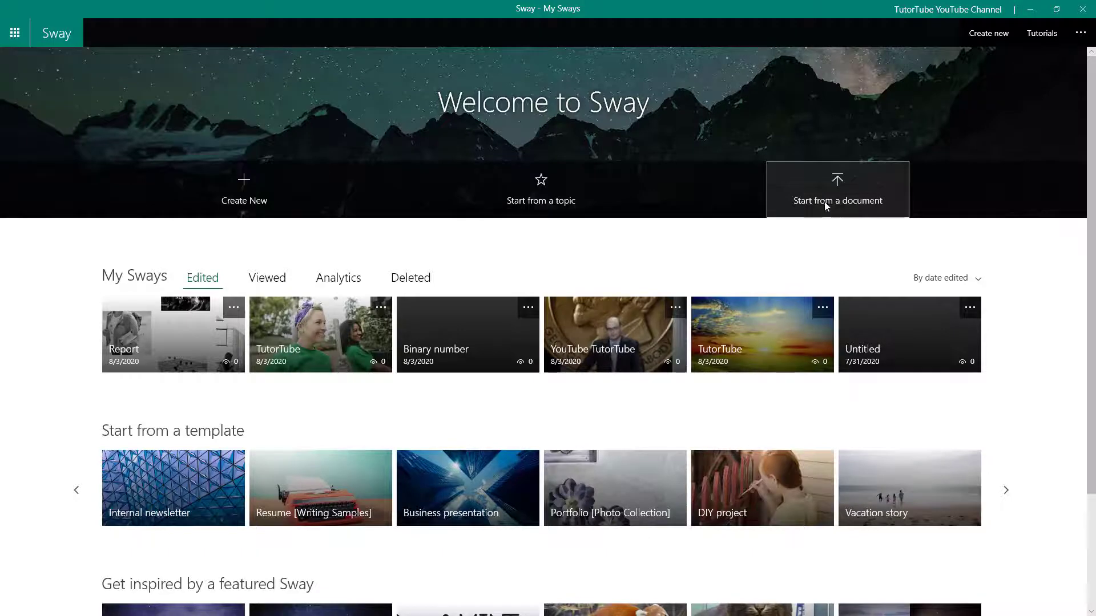
pyautogui.click(134, 120)
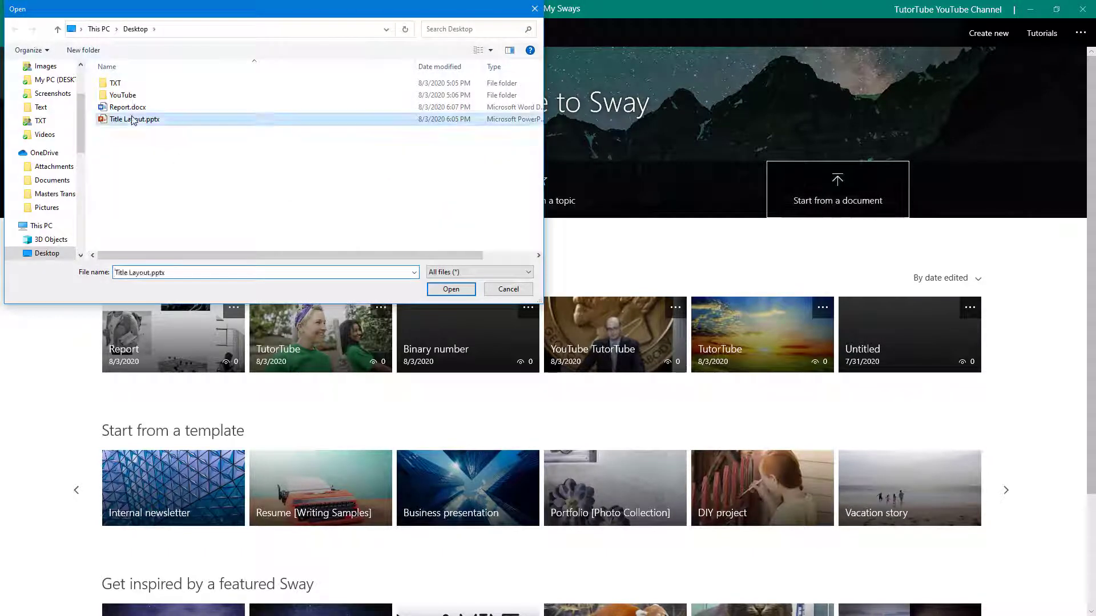
pyautogui.click(447, 291)
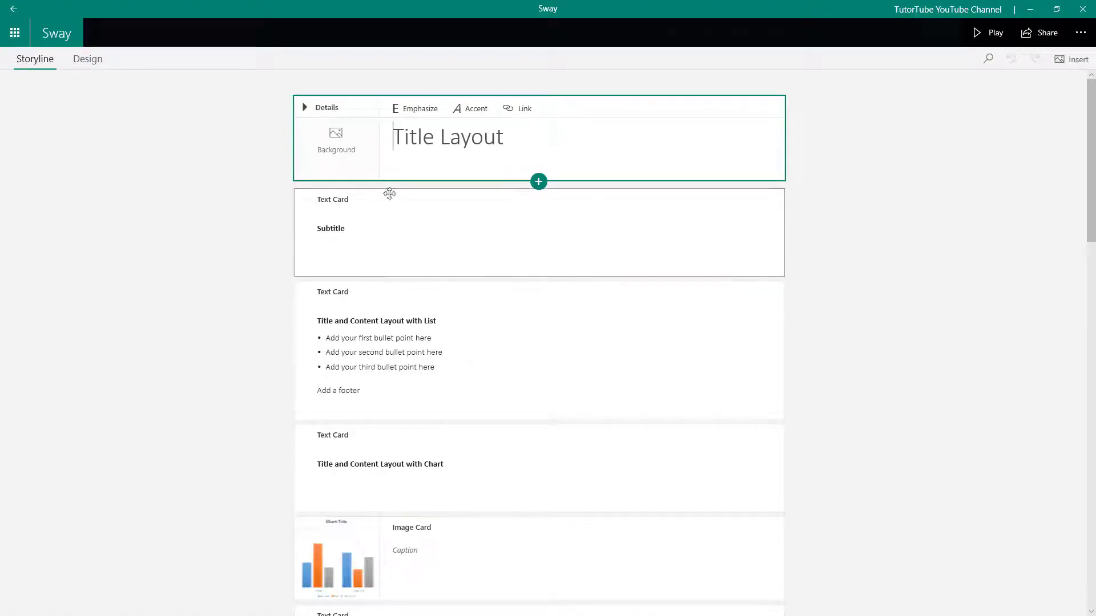
# Review the Title Layout Sway's storyline cards and its design preview, including the chart, table and SmartArt
pyautogui.scroll(-6, 368, 337)
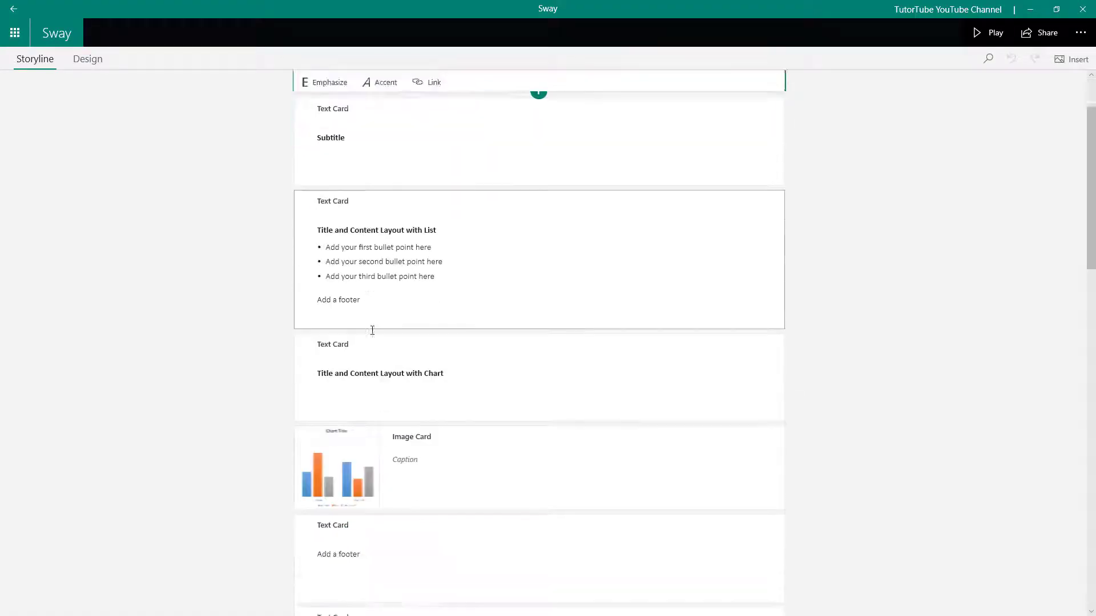
pyautogui.scroll(-10, 354, 187)
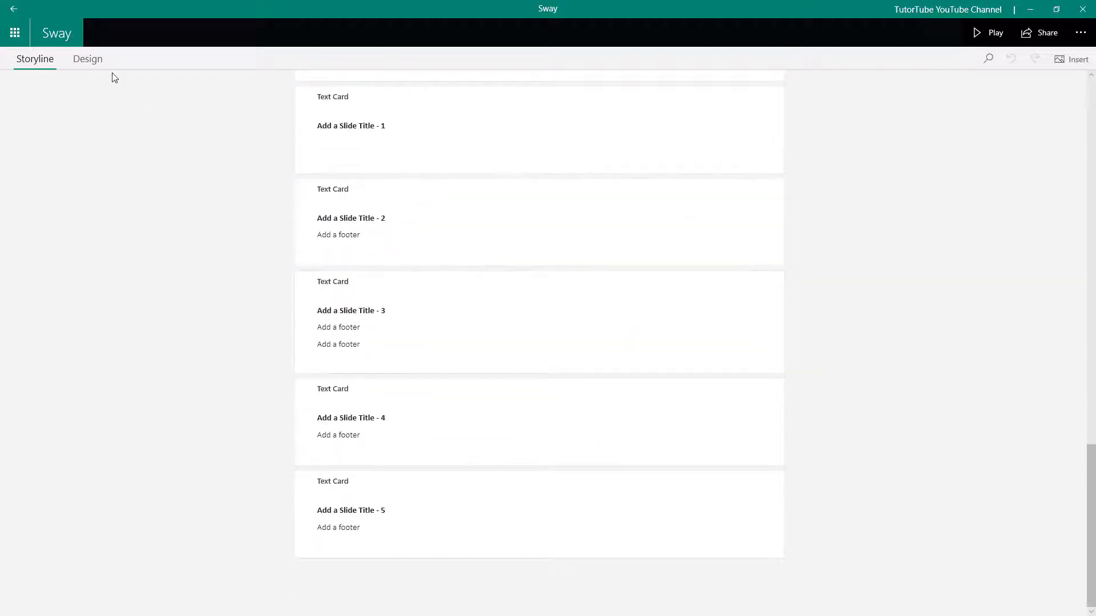
pyautogui.click(94, 64)
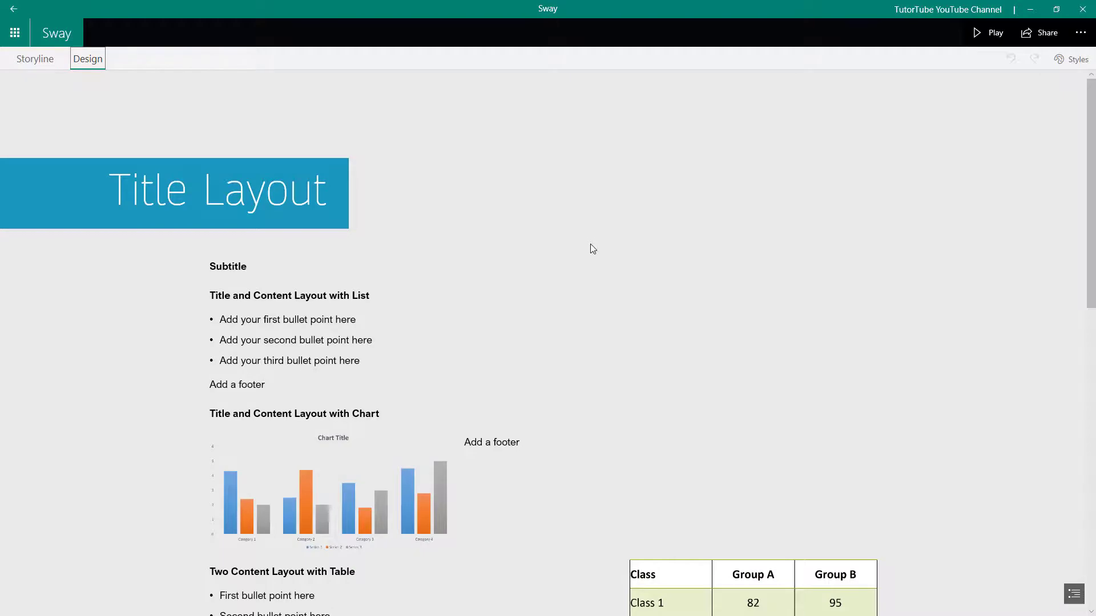
pyautogui.scroll(-10, 590, 244)
pyautogui.scroll(10, 618, 305)
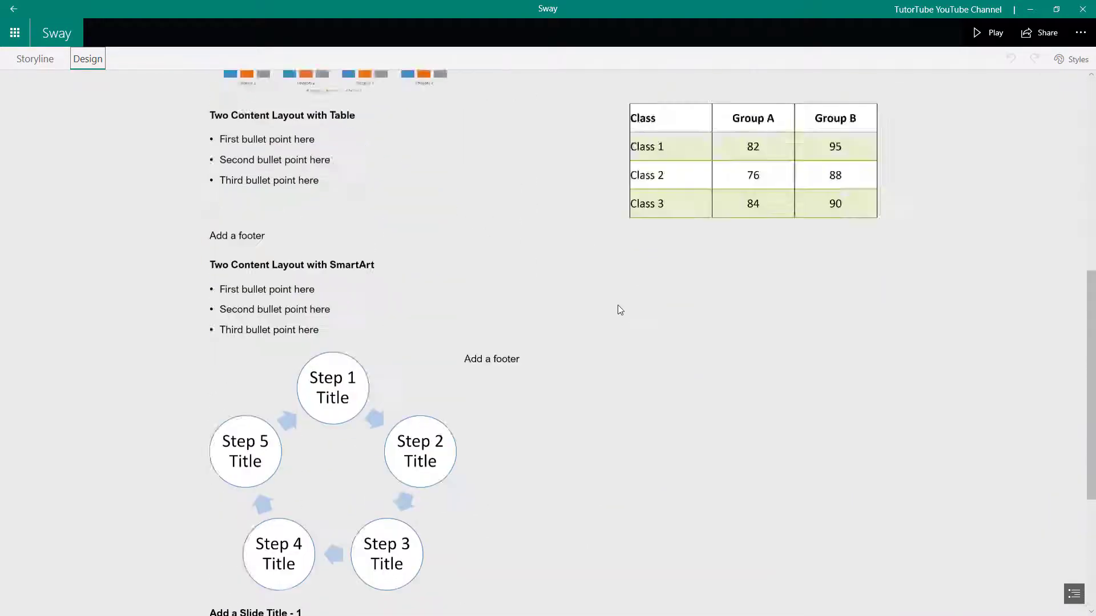
pyautogui.scroll(-3, 618, 305)
pyautogui.scroll(3, 618, 304)
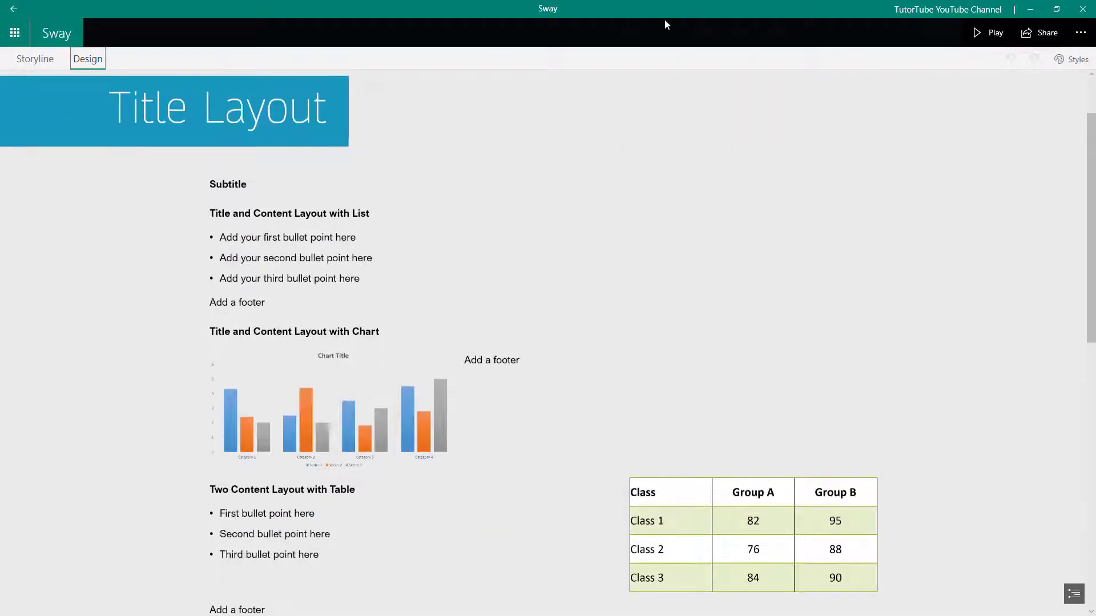
# Shrink the Sway window, open Title Layout.pptx from the desktop in PowerPoint, and arrange its reduced window beside Sway
pyautogui.moveTo(664, 18); pyautogui.dragTo(705, 37)
pyautogui.scroll(-6, 847, 202)
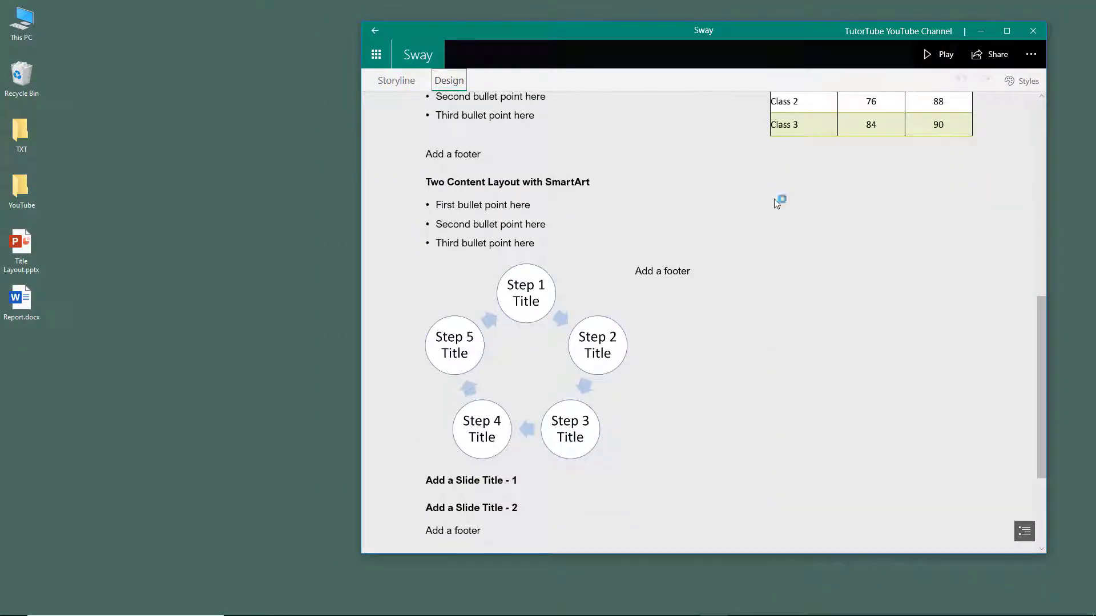
pyautogui.click(25, 245)
pyautogui.doubleClick(26, 244)
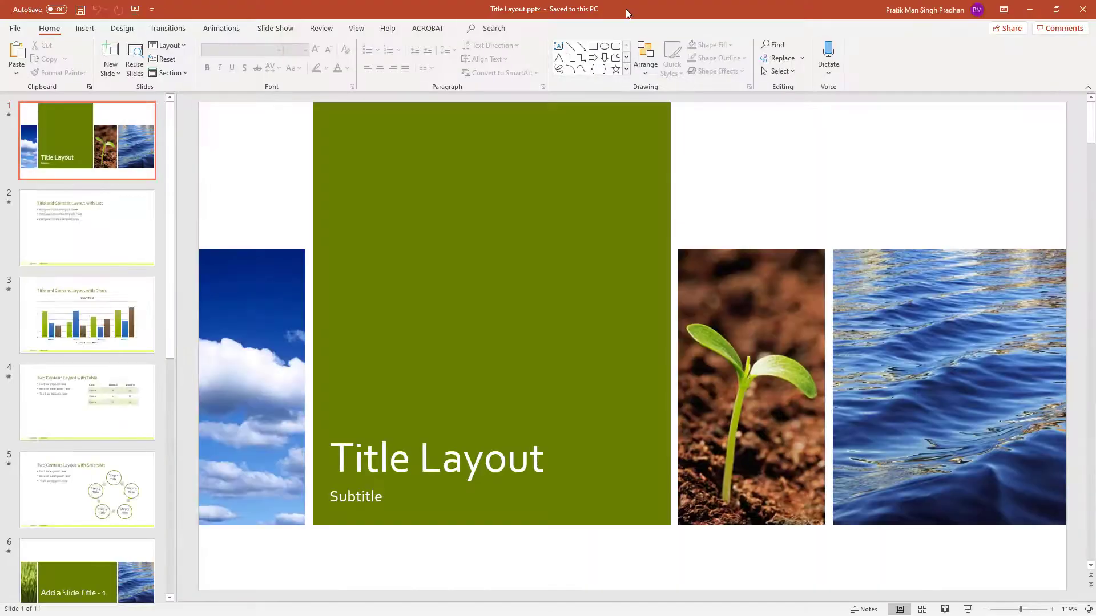
pyautogui.doubleClick(626, 8)
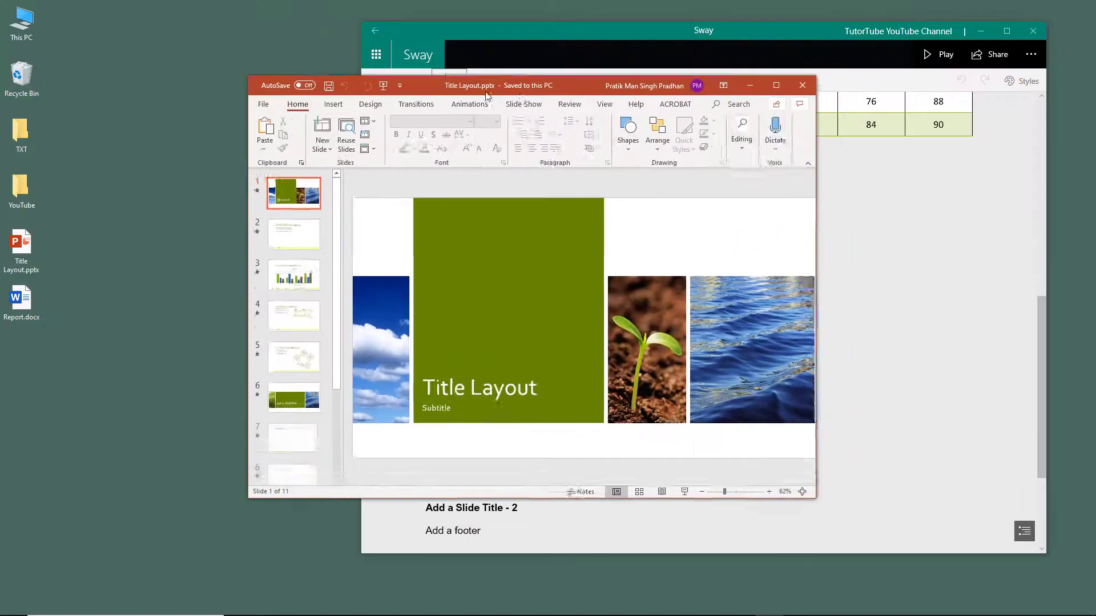
pyautogui.moveTo(533, 91); pyautogui.dragTo(306, 96)
pyautogui.click(669, 200)
pyautogui.click(684, 219)
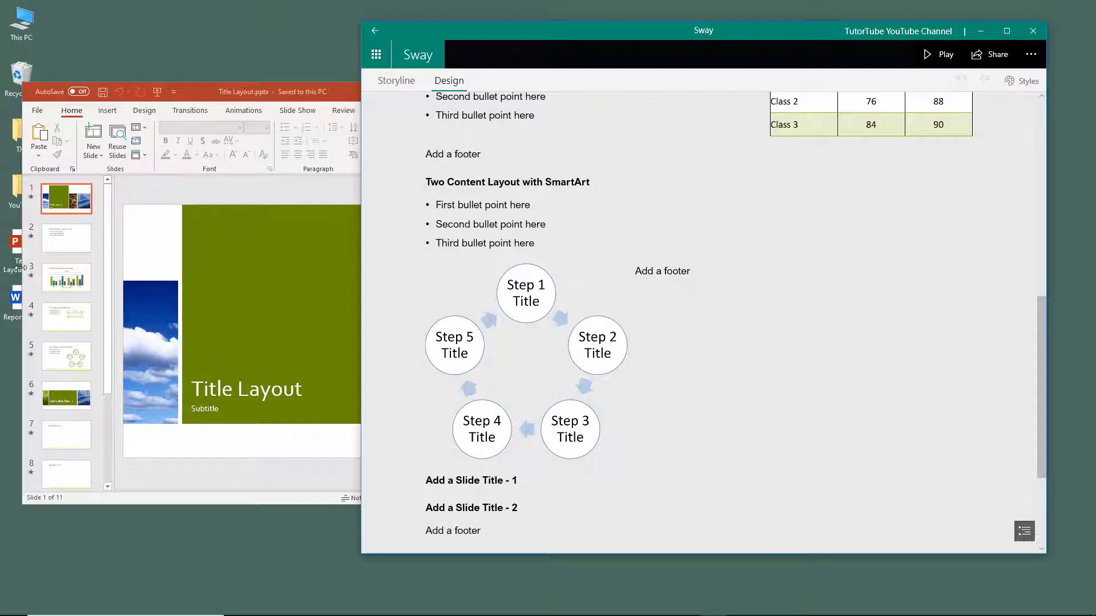
# Compare the title and bullet list on slide 2 of the presentation with the matching text in the Sway design preview
pyautogui.click(52, 238)
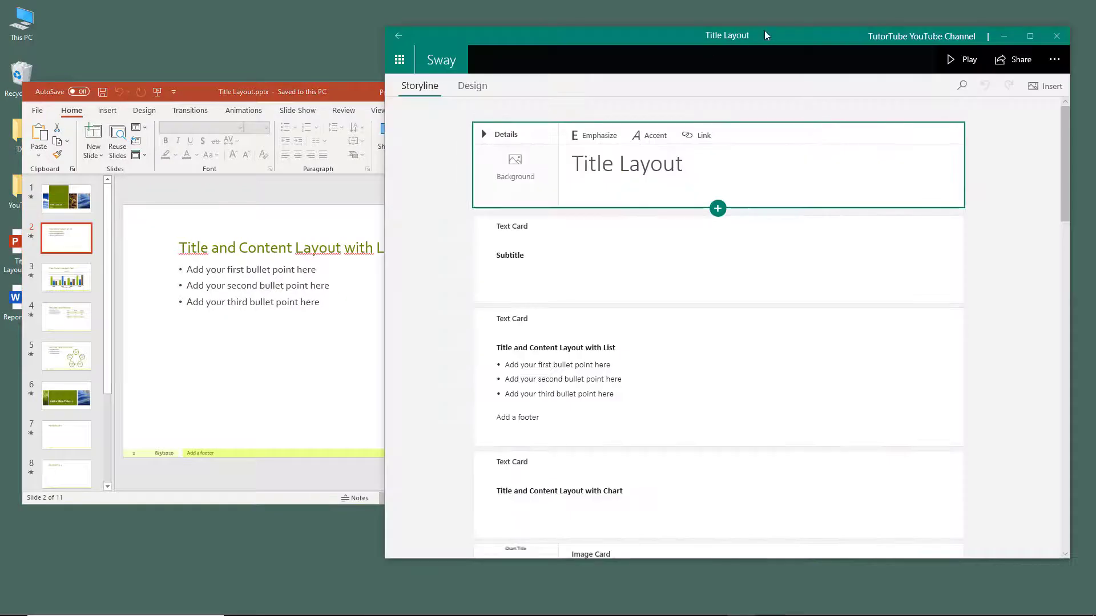
pyautogui.click(472, 86)
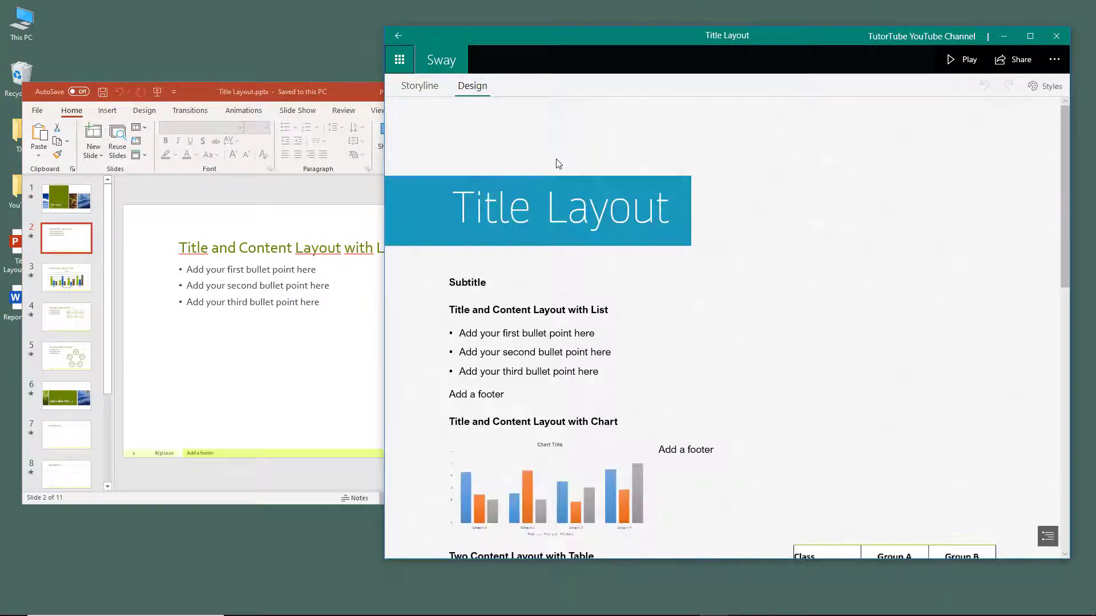
pyautogui.click(230, 247)
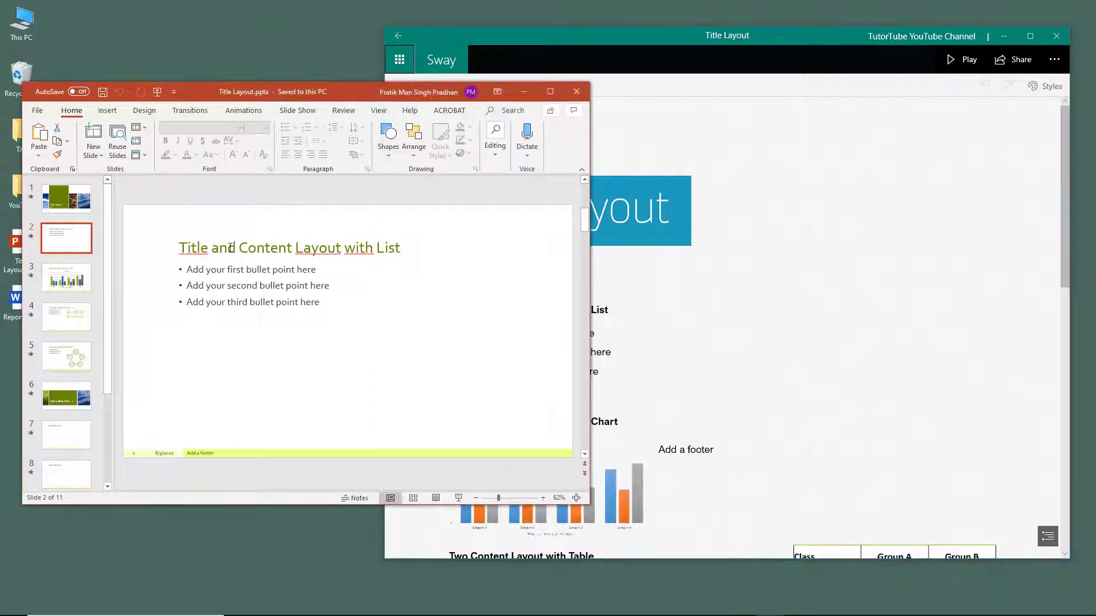
pyautogui.click(728, 312)
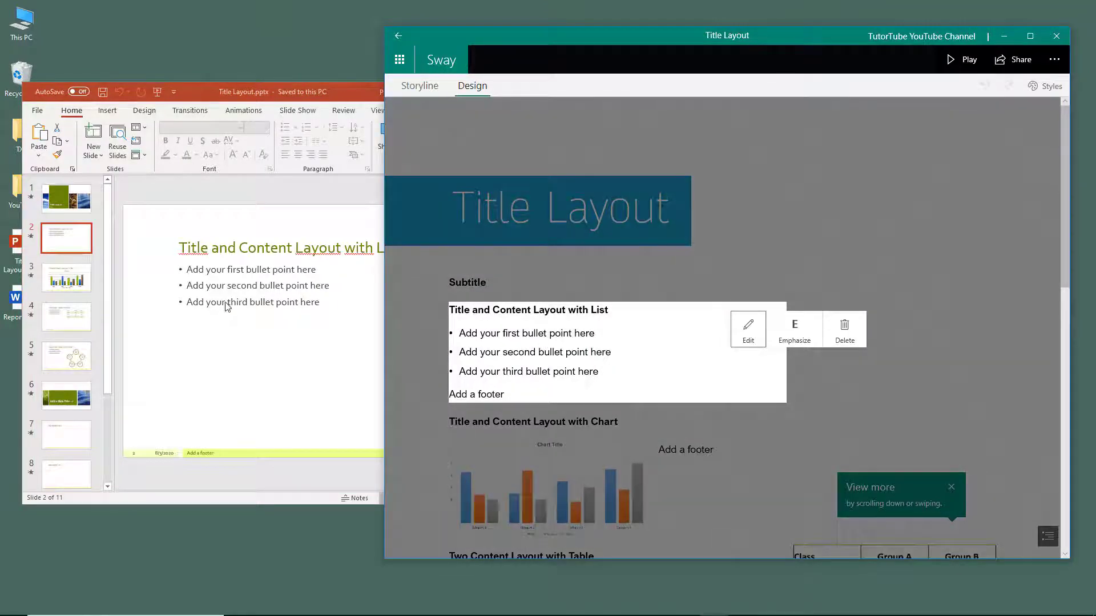
pyautogui.click(224, 285)
pyautogui.moveTo(188, 269); pyautogui.dragTo(256, 293)
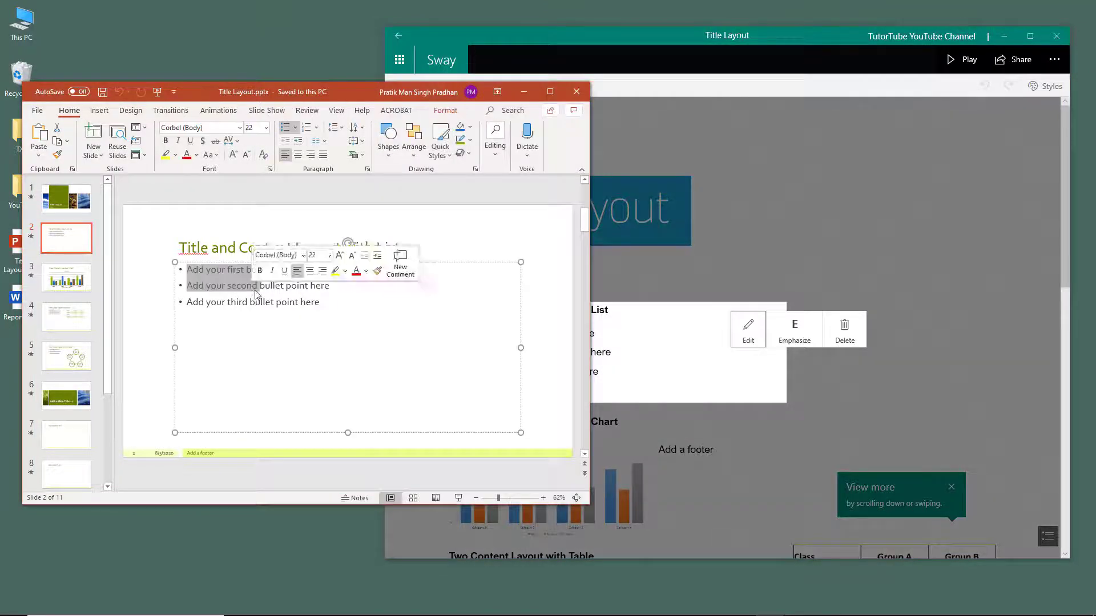
pyautogui.click(640, 345)
# Compare the chart on slide 3 with the Sway design preview, dismiss the View more tip, and return to the Sway home page
pyautogui.click(68, 285)
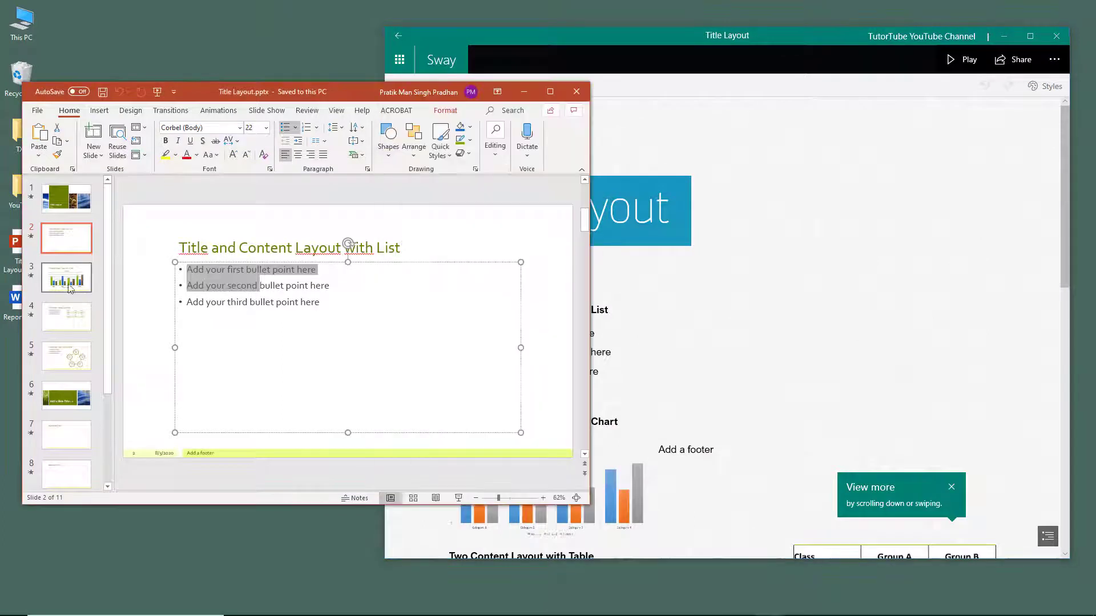
pyautogui.click(68, 286)
pyautogui.click(666, 341)
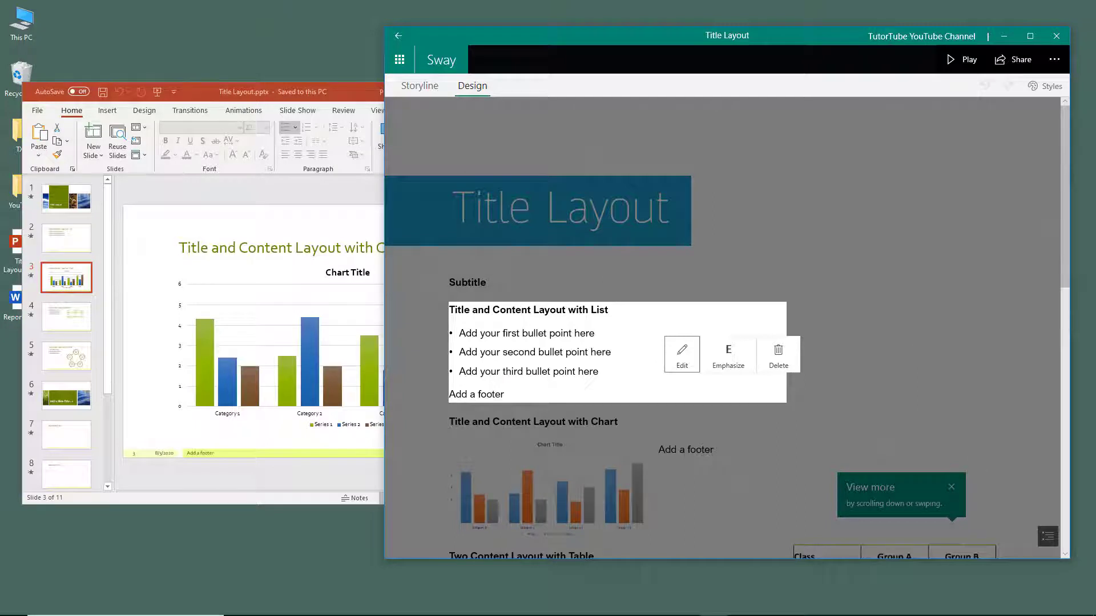
pyautogui.click(820, 255)
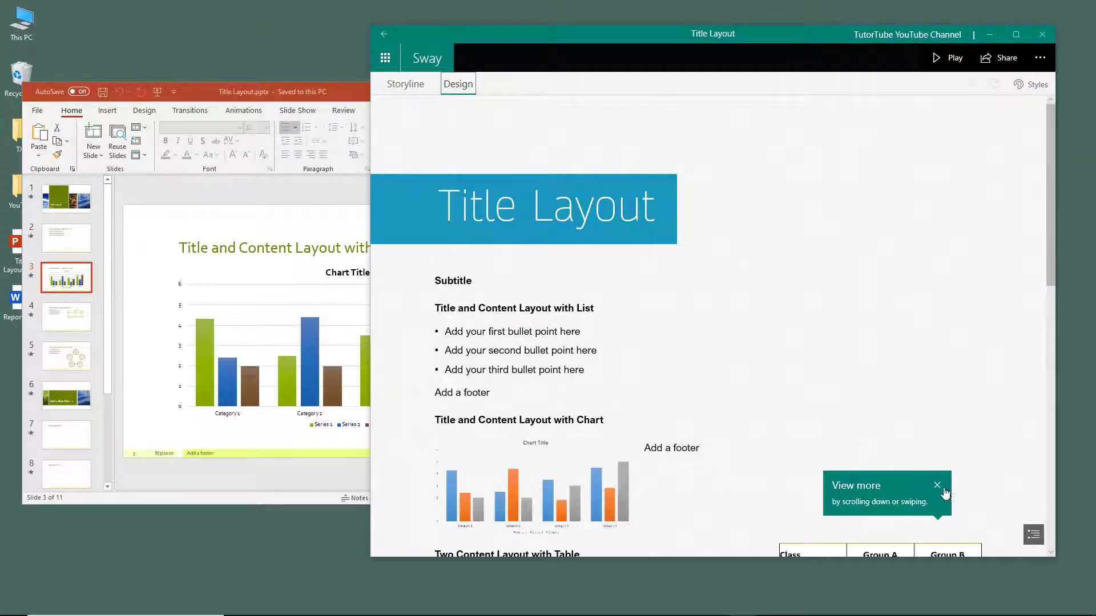
pyautogui.click(937, 486)
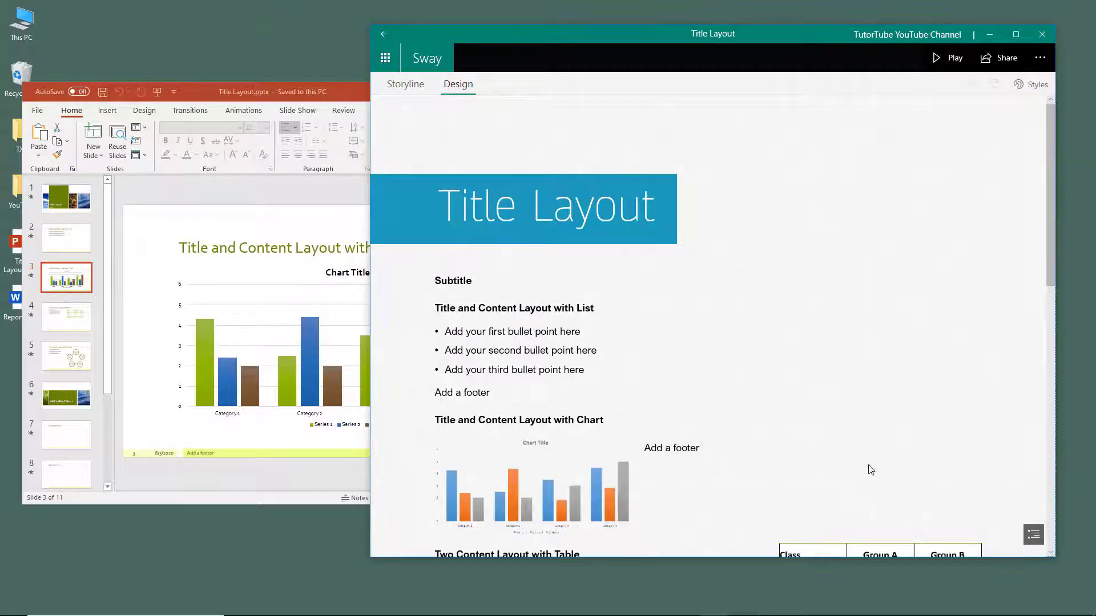
pyautogui.click(429, 59)
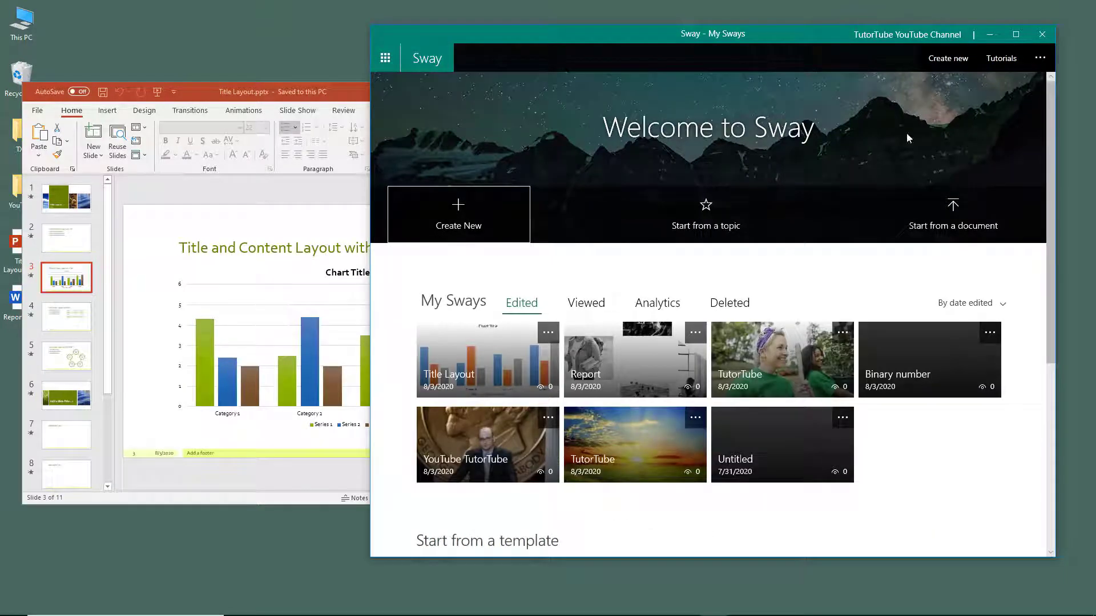
# Open the Title Layout Sway, replace its title card text with TutorTube, and check the title in the design preview before returning to the storyline
pyautogui.click(517, 376)
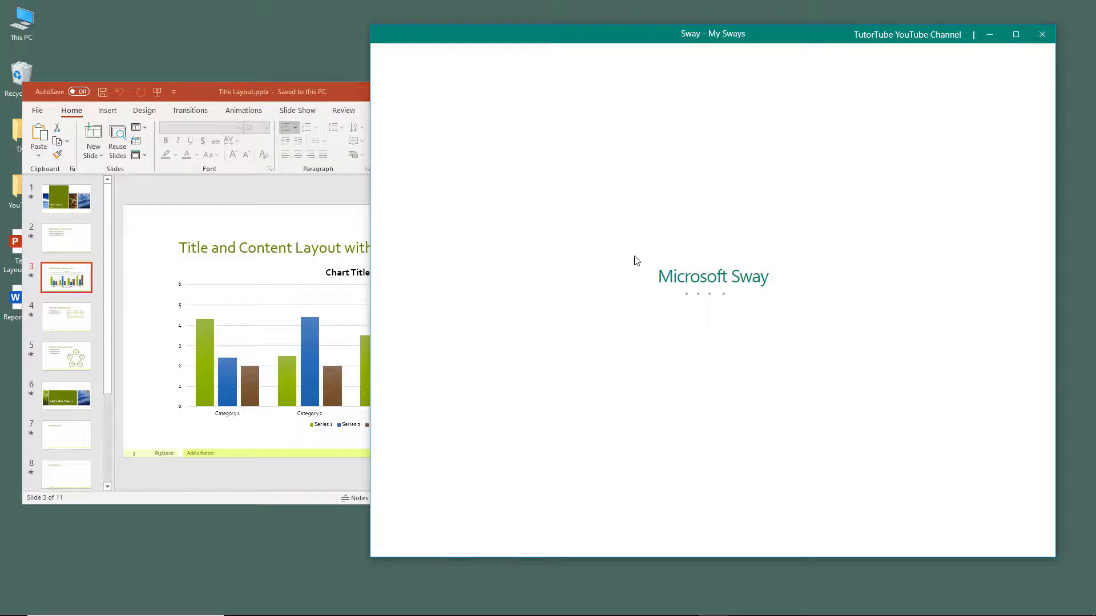
pyautogui.moveTo(665, 161); pyautogui.dragTo(479, 164)
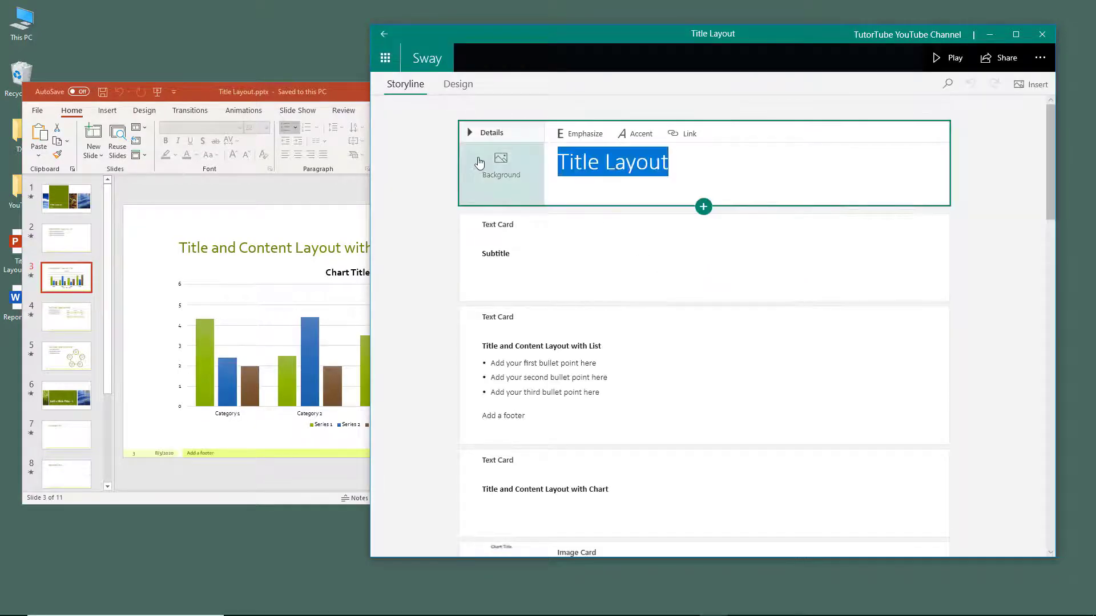
pyautogui.write('Tuto')
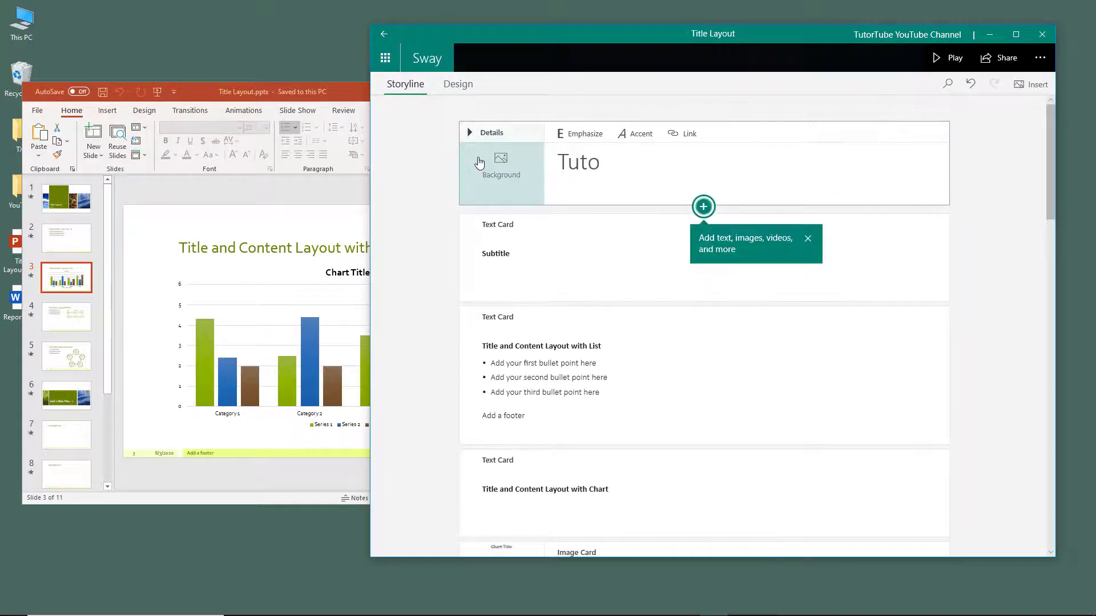
pyautogui.write('rTube')
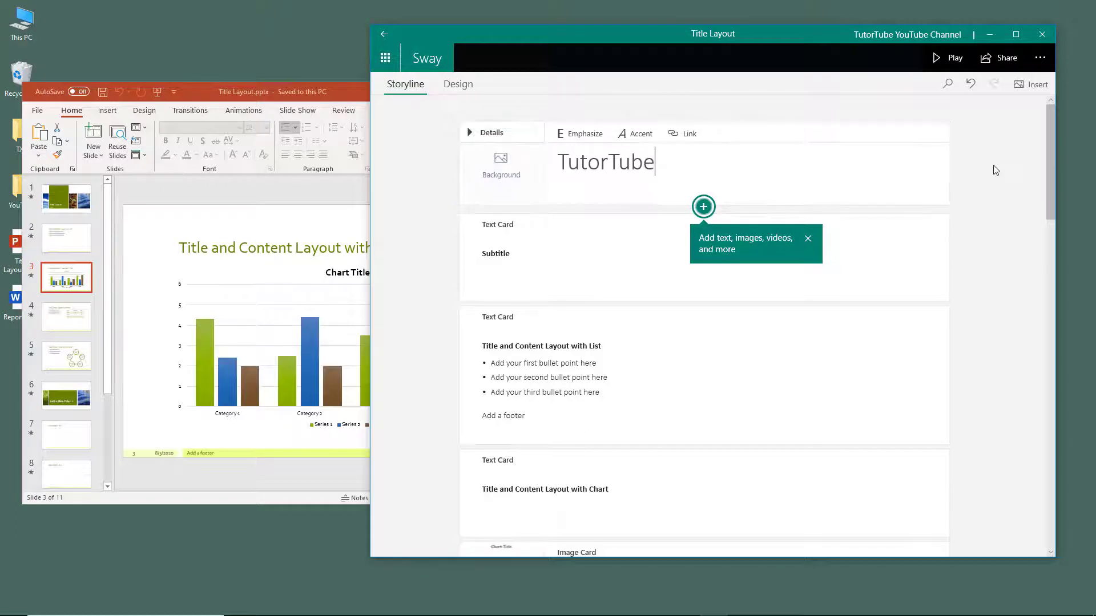
pyautogui.click(807, 238)
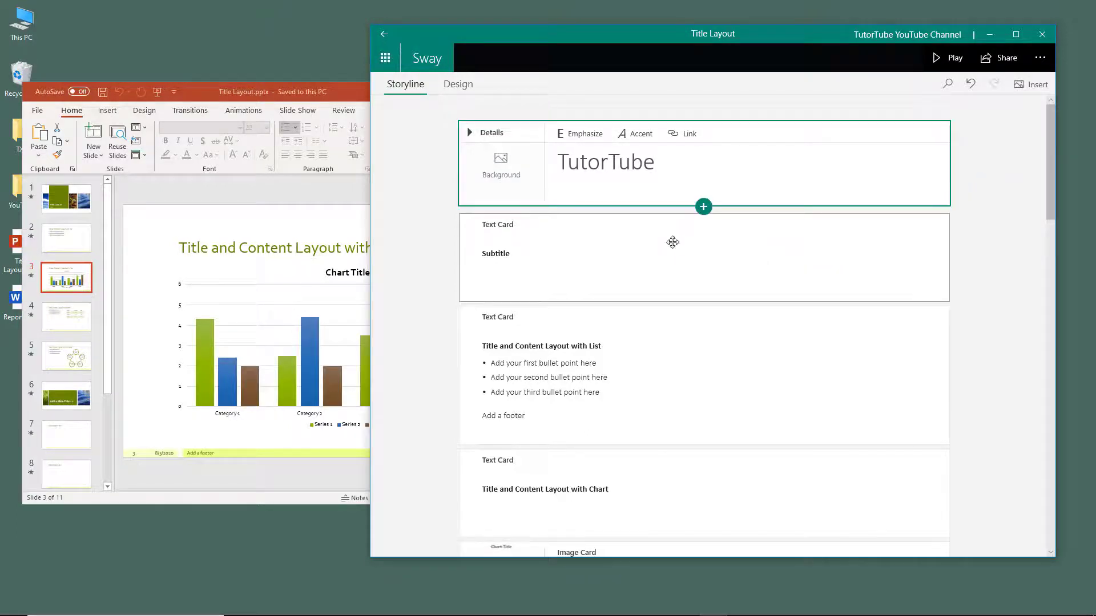
pyautogui.click(458, 84)
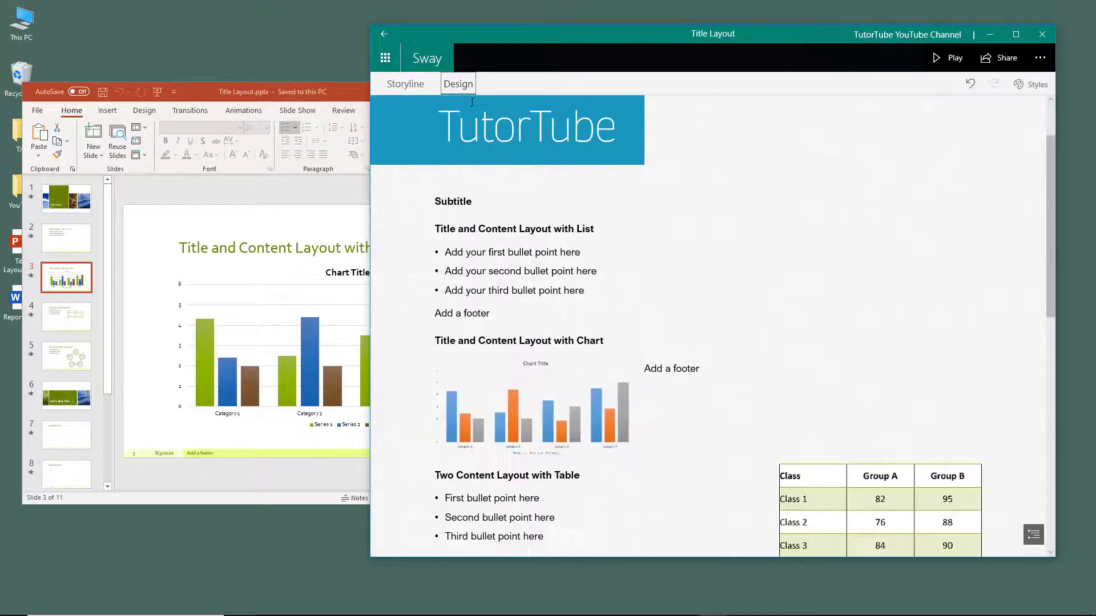
pyautogui.click(407, 85)
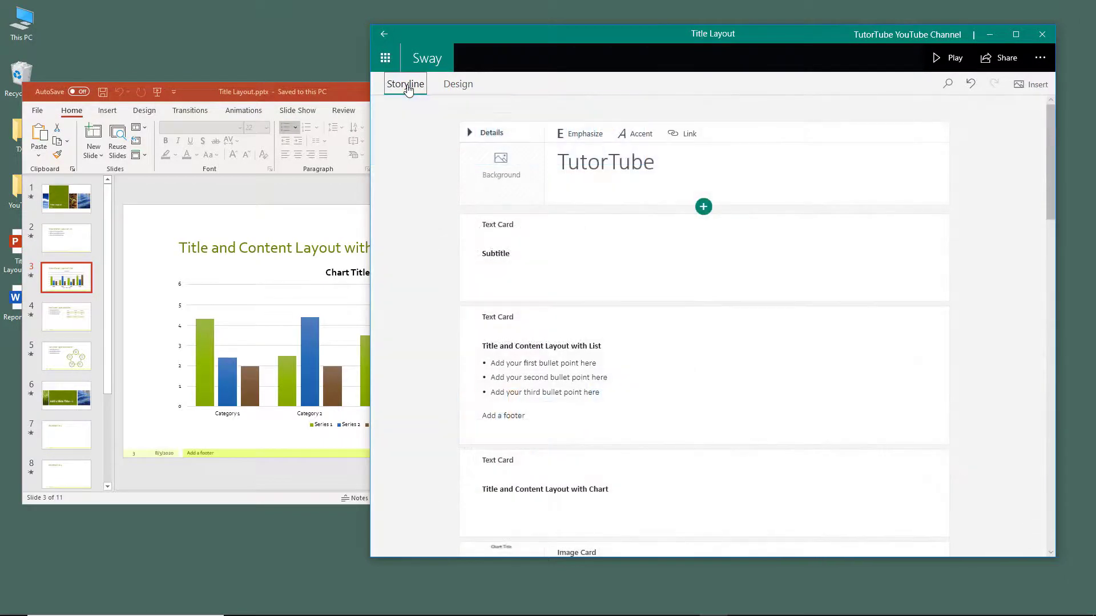